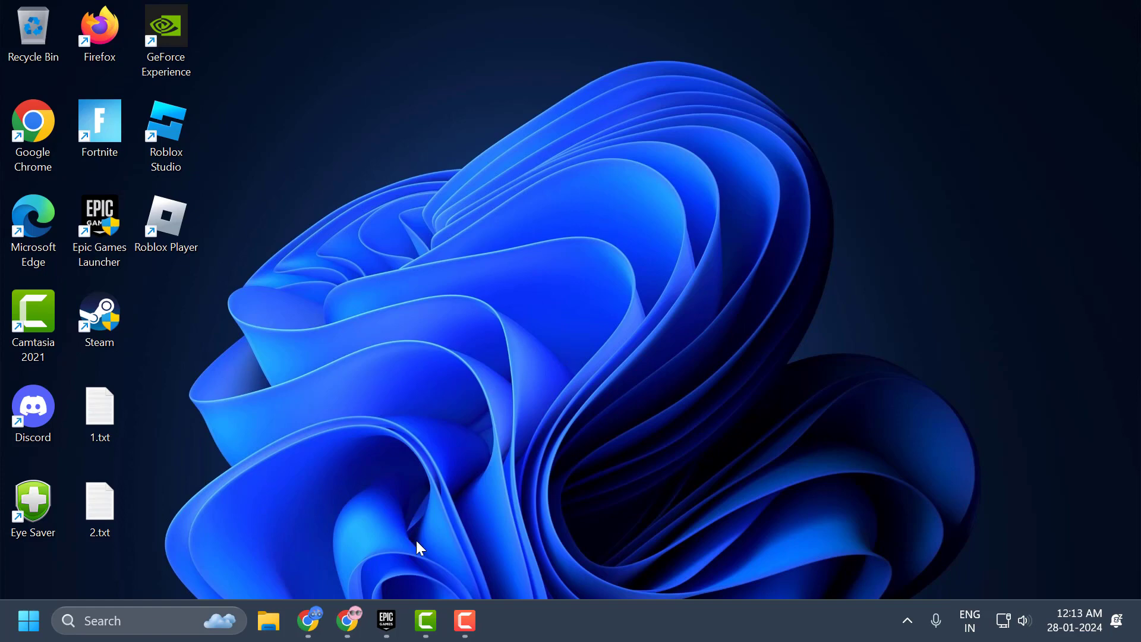
# Step: Bring up LEGO Fortnite's Manage options from the Epic Games Launcher Library
pyautogui.click(386, 621)
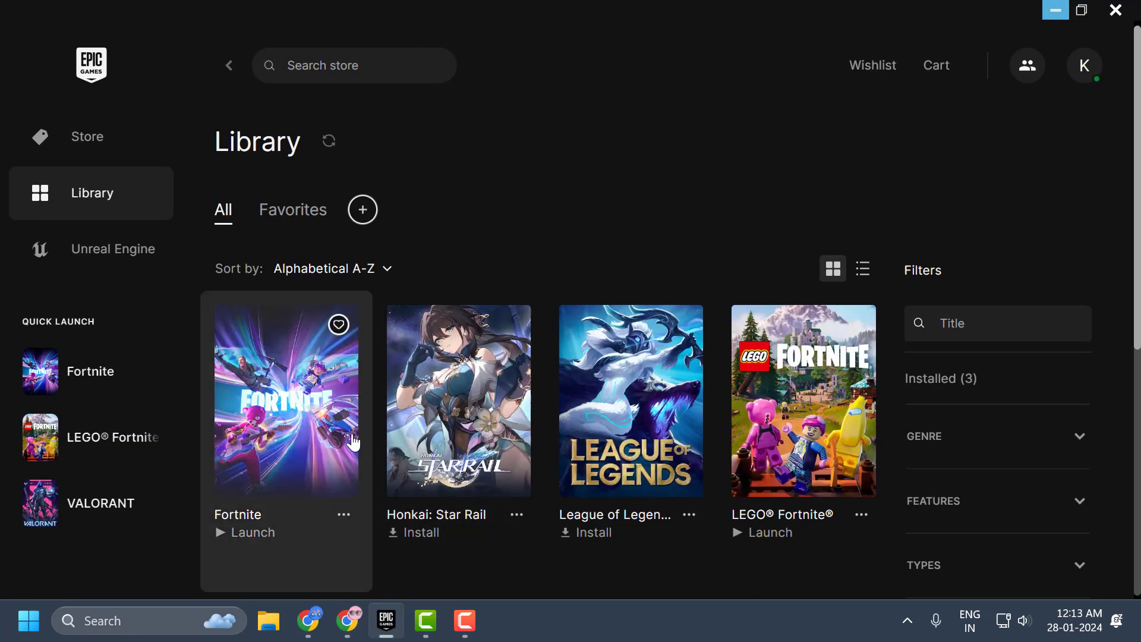
pyautogui.click(862, 515)
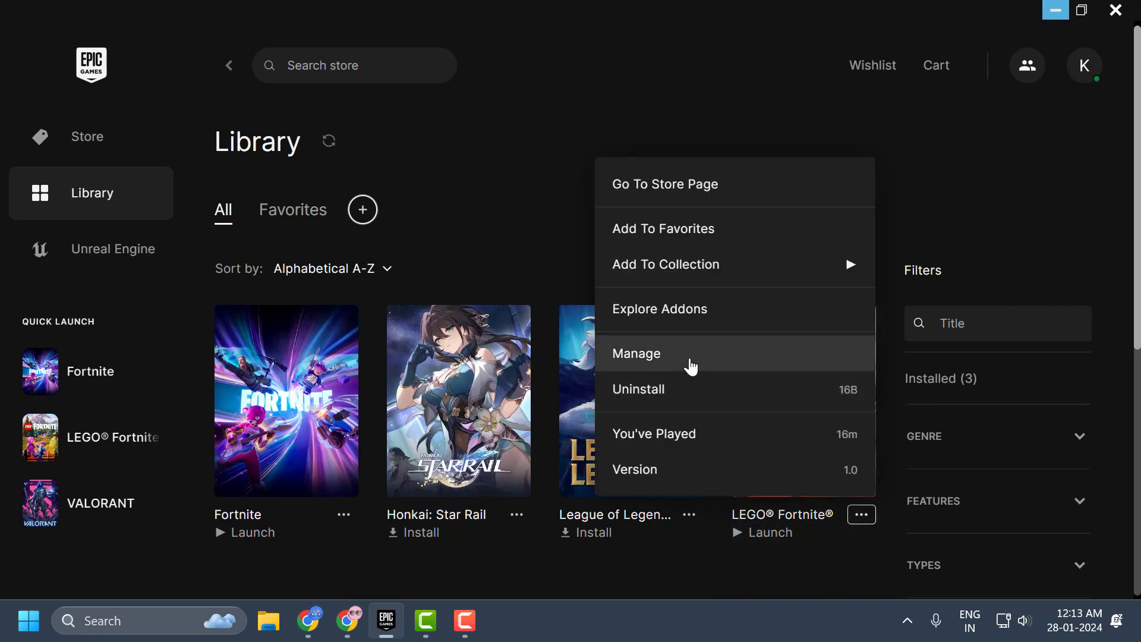
pyautogui.click(690, 359)
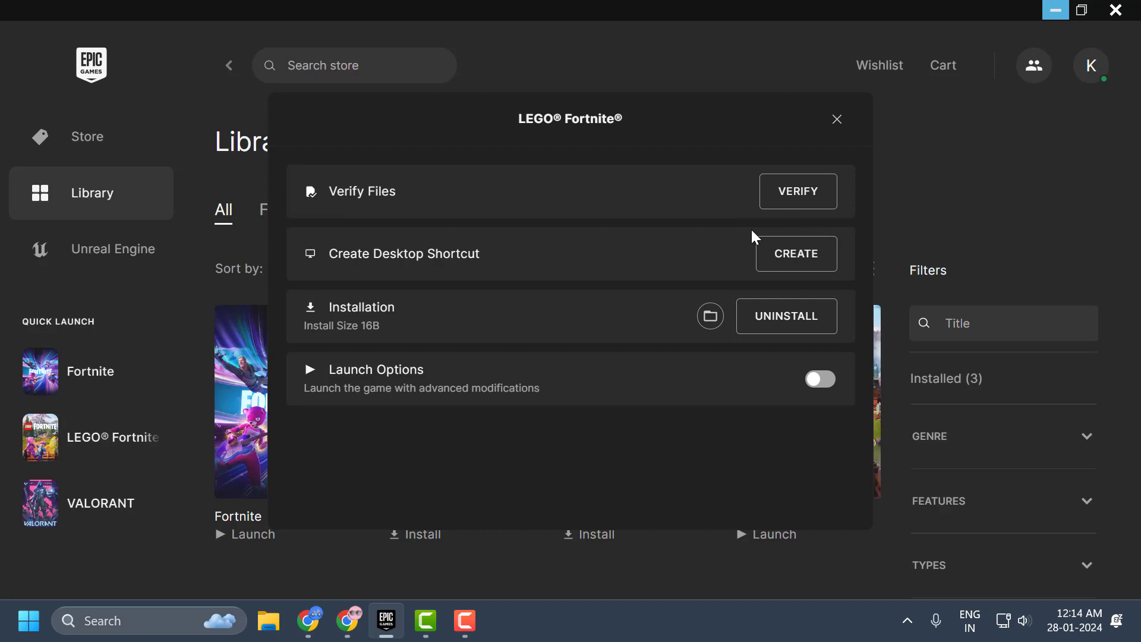
# Step: Browse the install folder to FortniteGame\Binaries\Win64 and locate FortniteClient-Win64-Shipping.exe
pyautogui.click(709, 319)
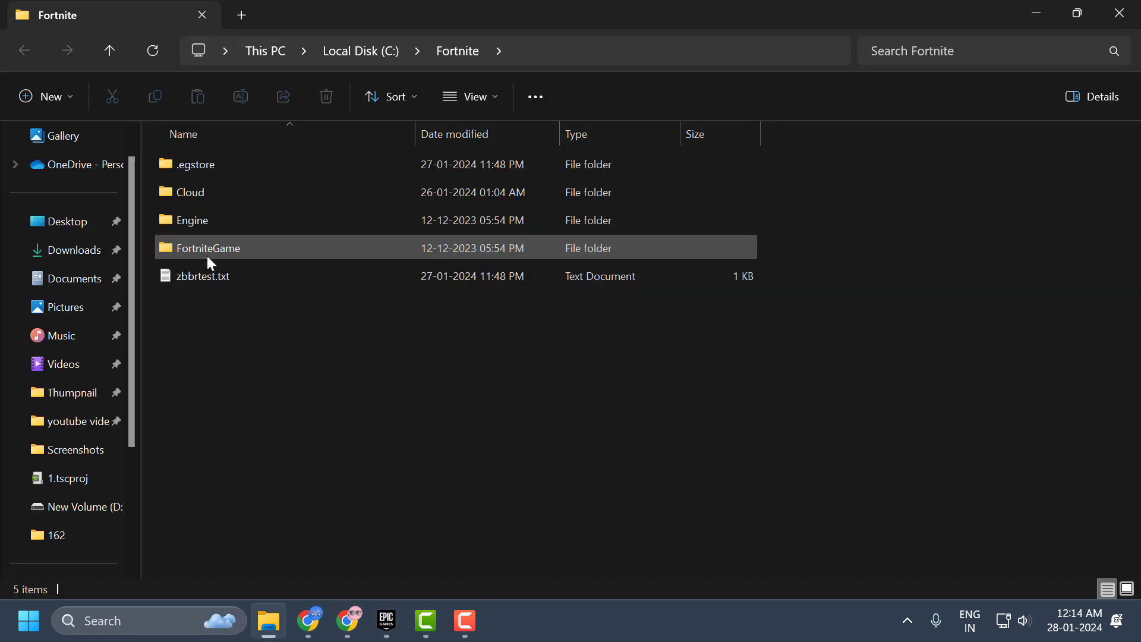
pyautogui.doubleClick(236, 252)
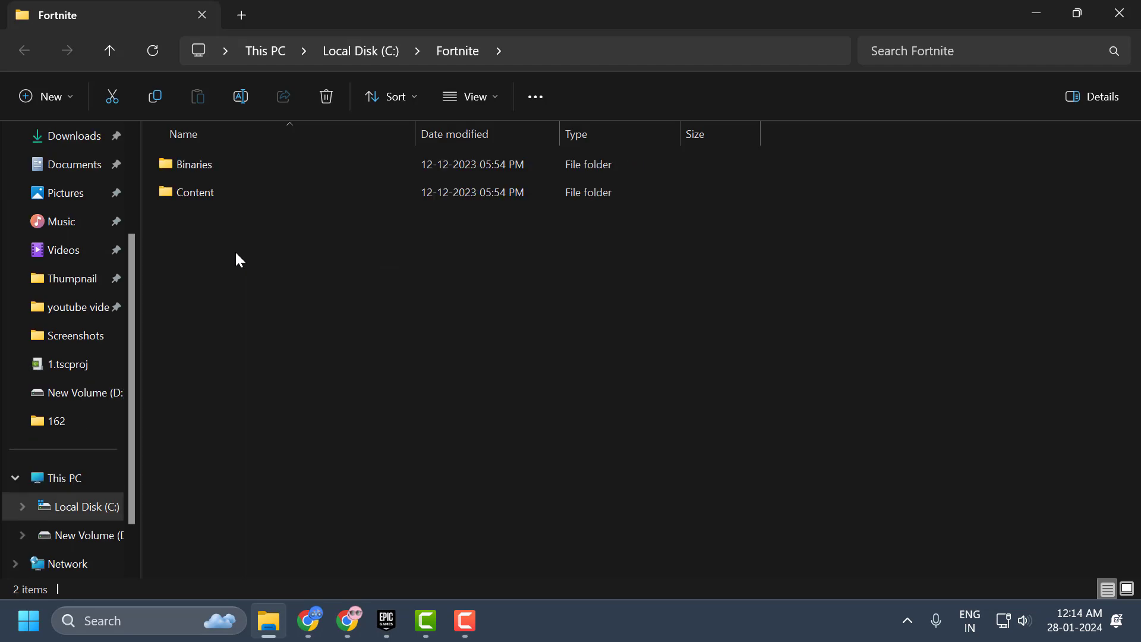
pyautogui.doubleClick(223, 173)
pyautogui.doubleClick(228, 194)
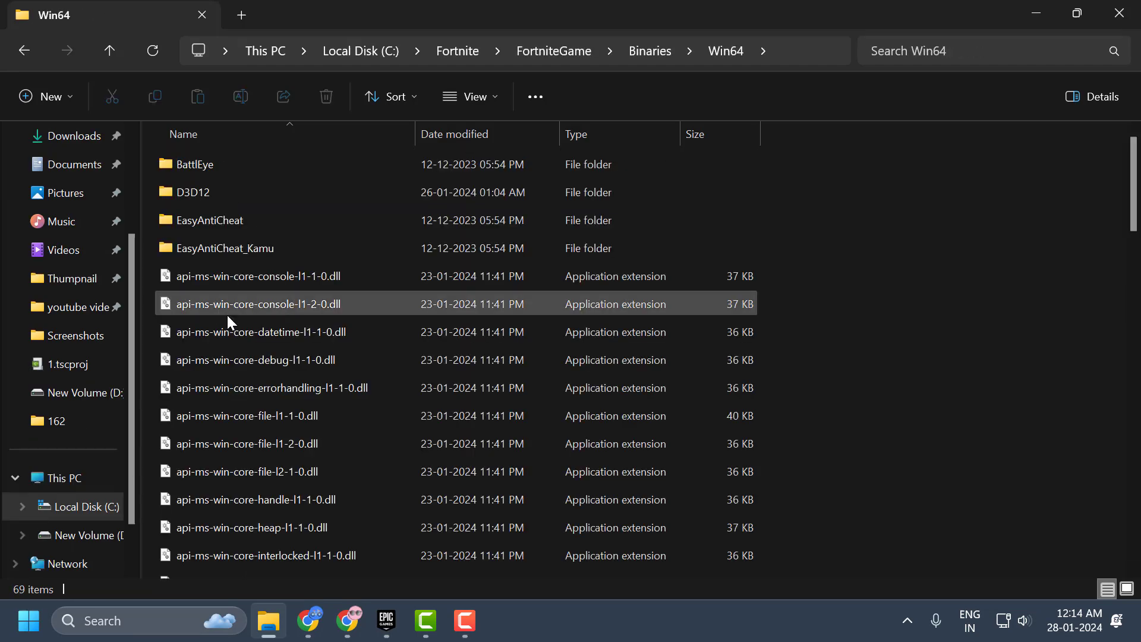
pyautogui.click(247, 339)
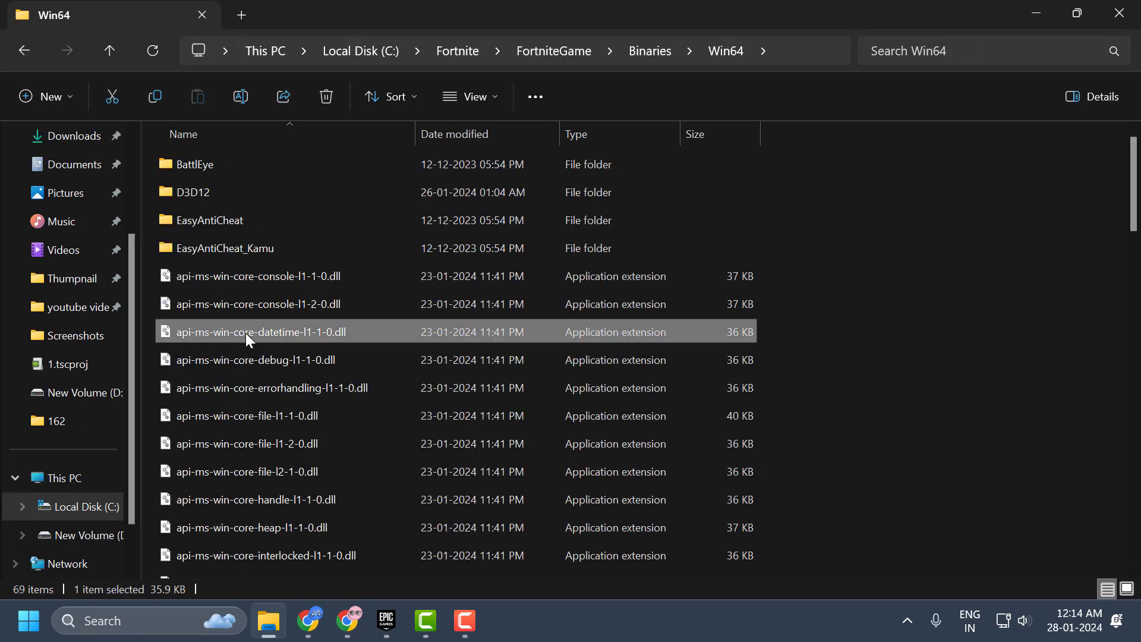
pyautogui.press('f')
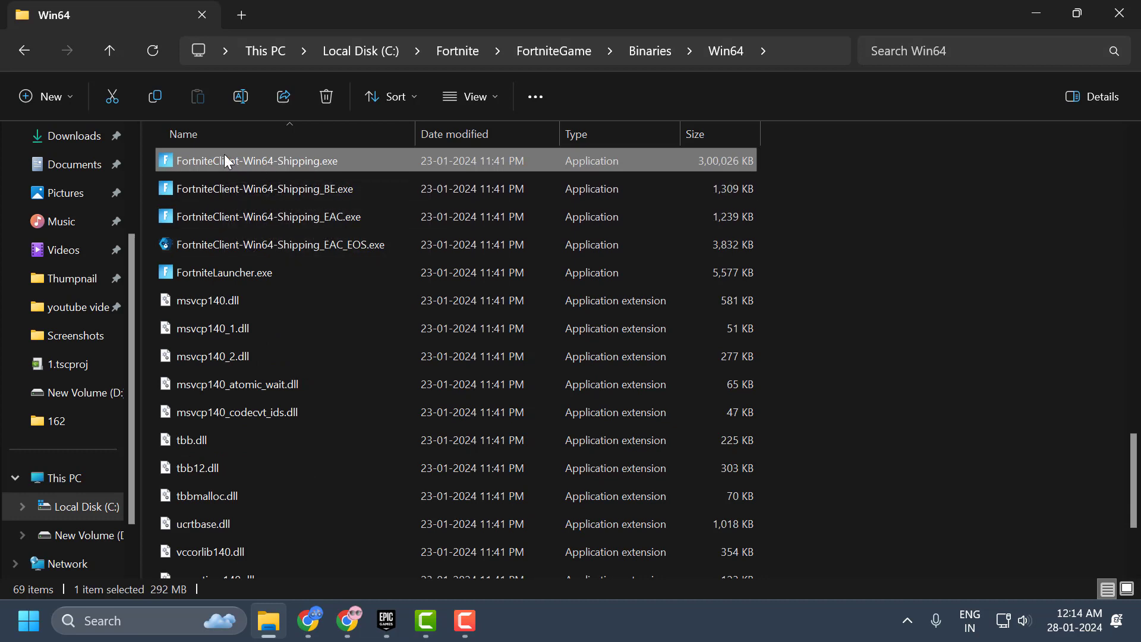
# Step: Make FortniteClient-Win64-Shipping.exe run as administrator with Windows 8 compatibility mode off
pyautogui.rightClick(228, 161)
pyautogui.click(316, 414)
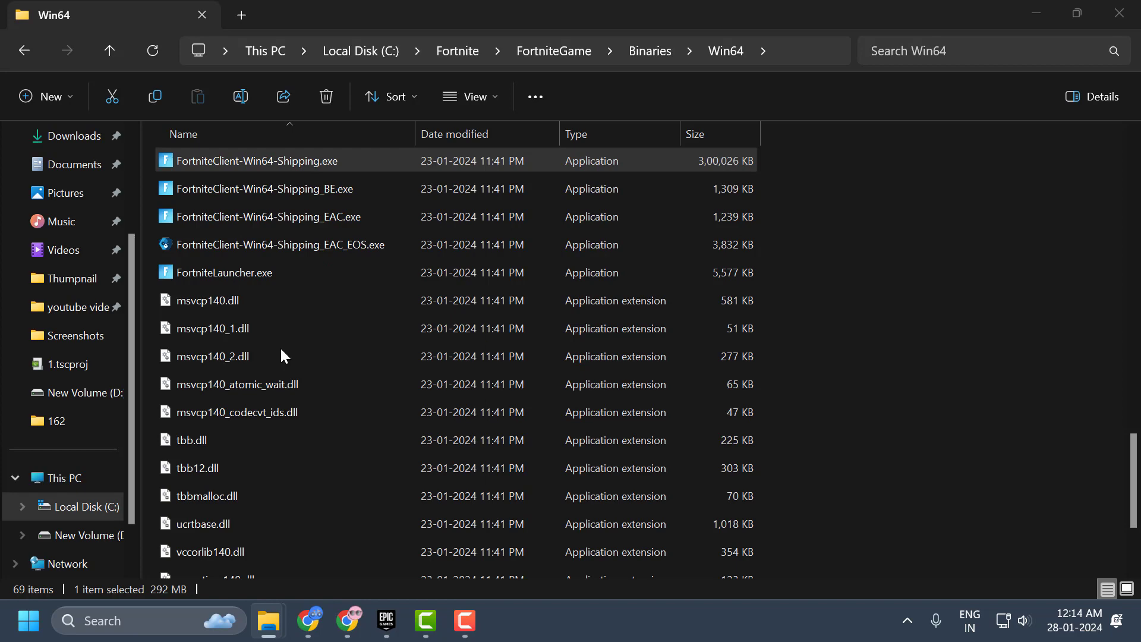
pyautogui.click(402, 140)
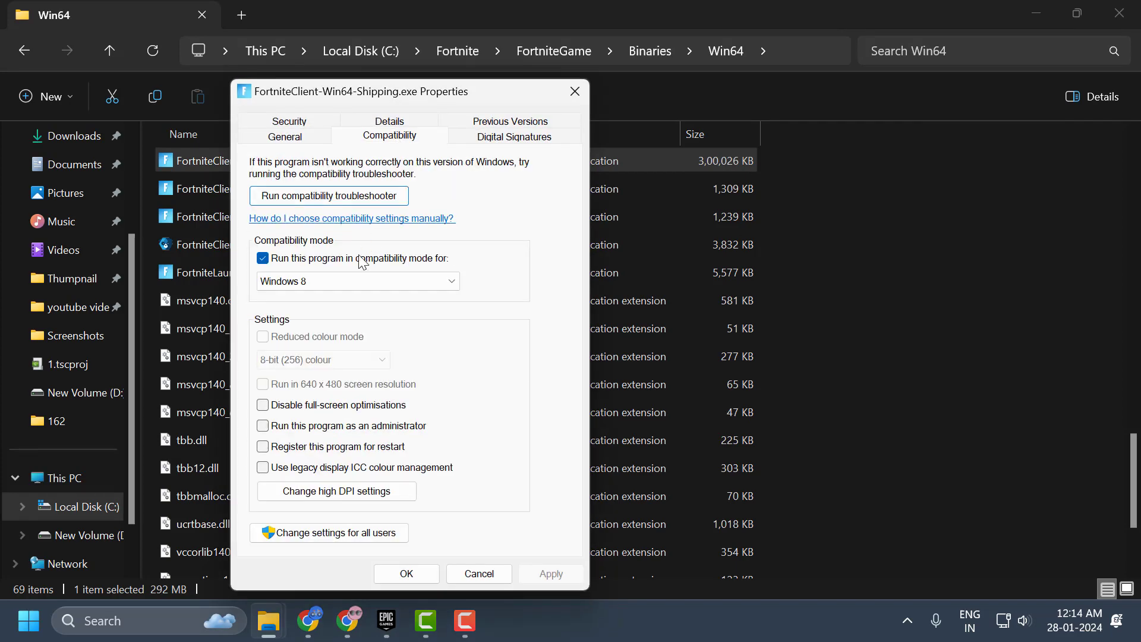
pyautogui.click(263, 259)
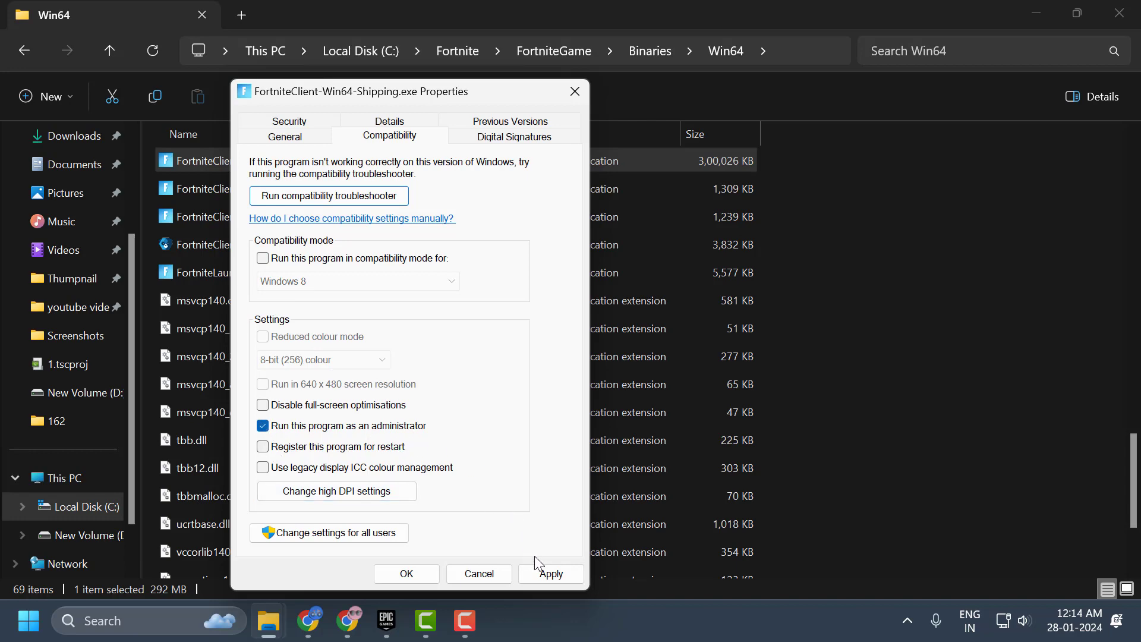
pyautogui.click(540, 574)
pyautogui.click(410, 573)
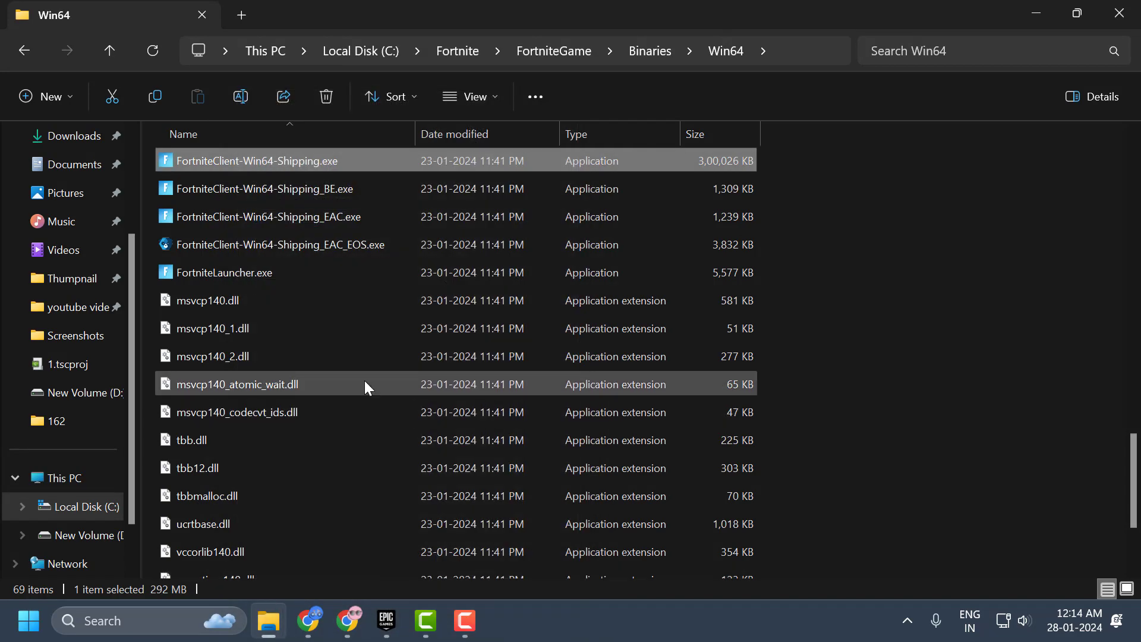
pyautogui.moveTo(381, 332)
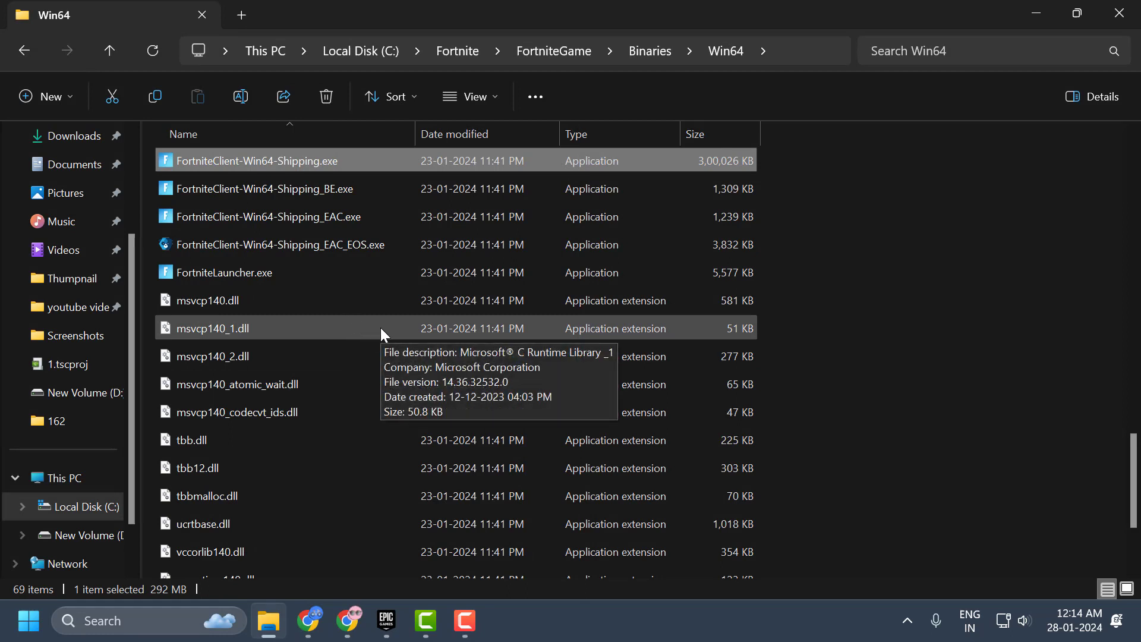
# Step: Close Explorer and the launcher's manage options, then open Windows Settings from the Win+X menu
pyautogui.click(251, 271)
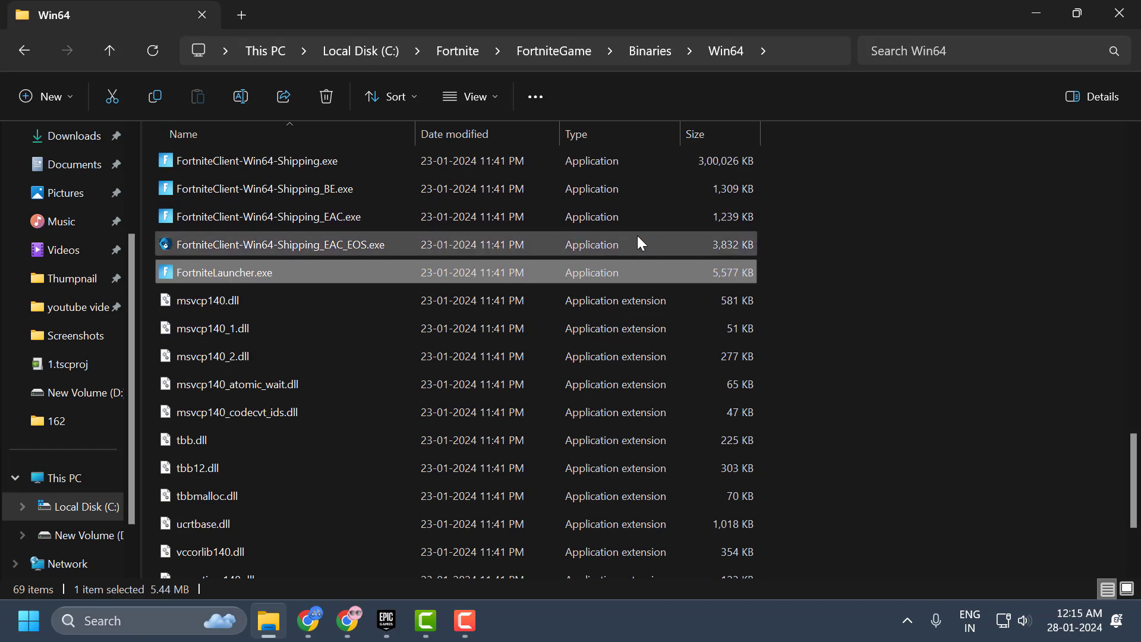
pyautogui.click(1121, 17)
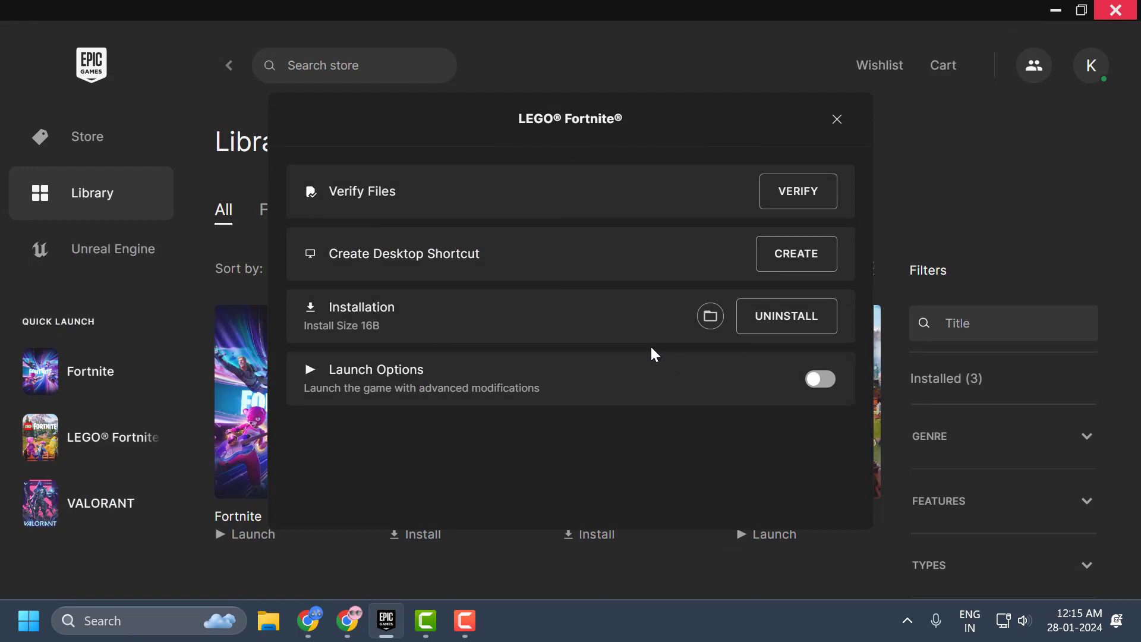
pyautogui.click(836, 119)
pyautogui.click(1056, 18)
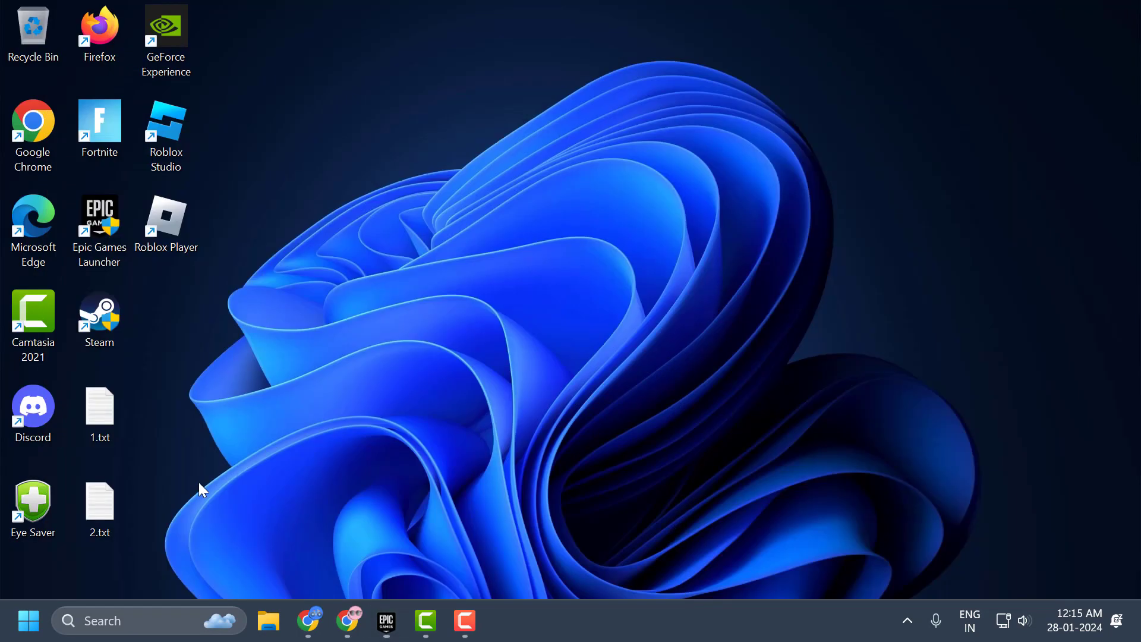
pyautogui.rightClick(29, 621)
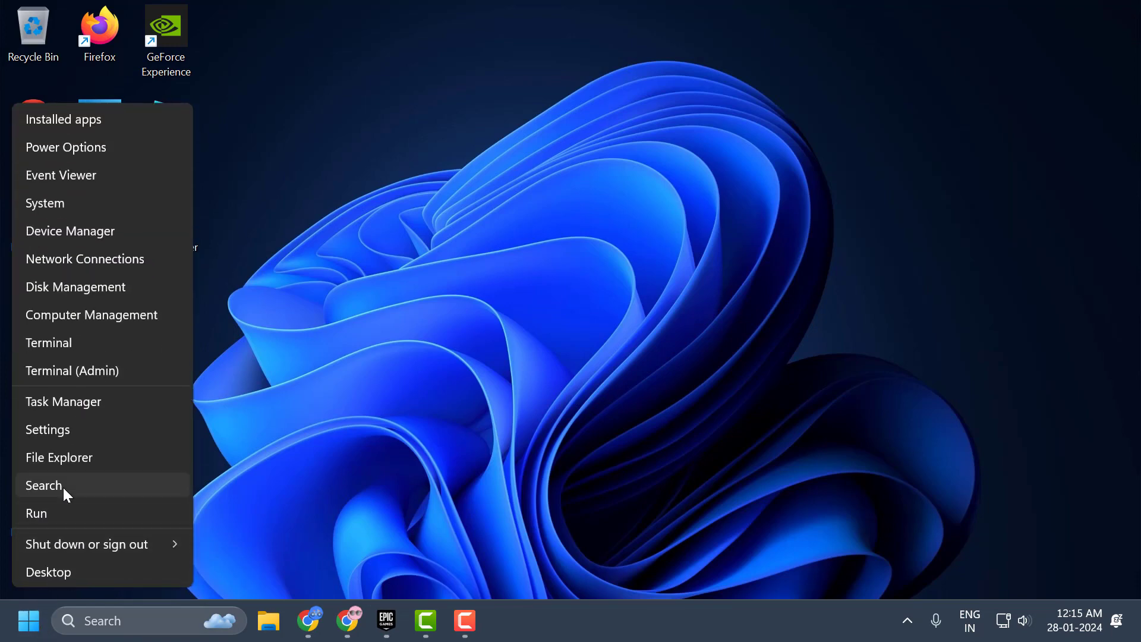
pyautogui.click(74, 435)
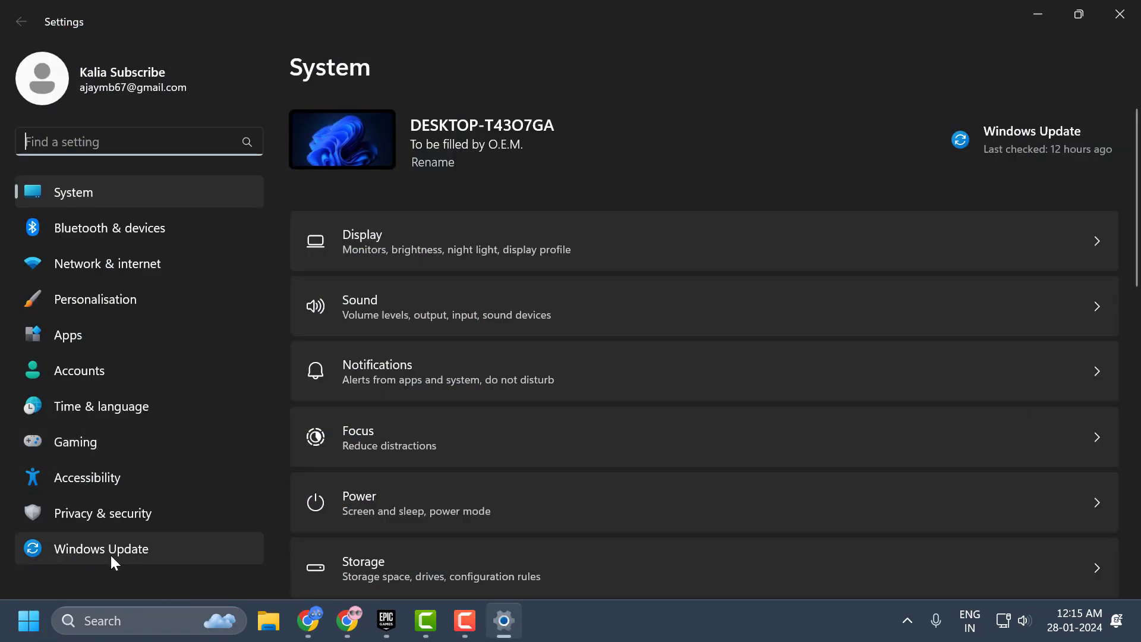
# Step: Download and install the optional .NET Framework 3.5/4.8.1 update KB5034467 via Windows Update Advanced options
pyautogui.click(109, 554)
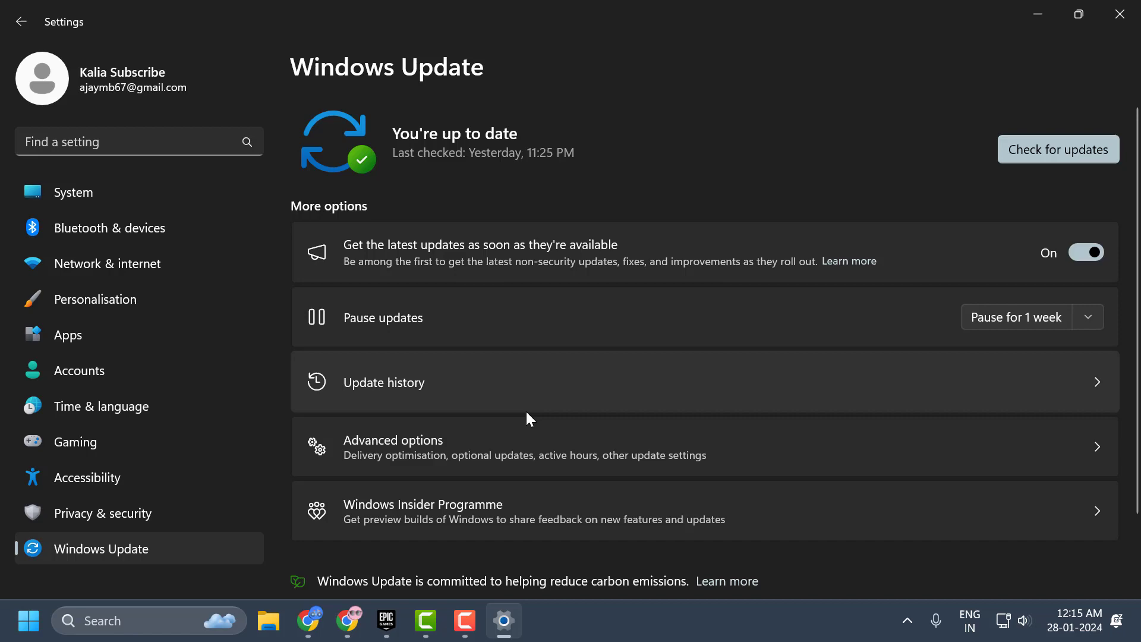
pyautogui.scroll(-2, 526, 409)
pyautogui.click(588, 366)
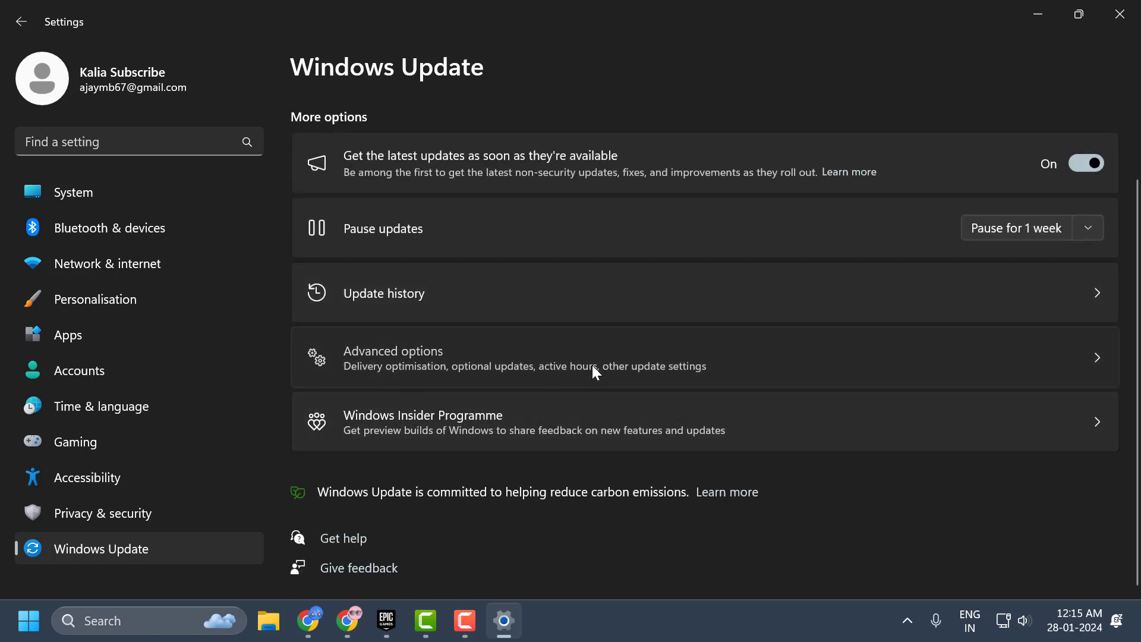
pyautogui.scroll(-2, 546, 415)
pyautogui.scroll(-3, 543, 428)
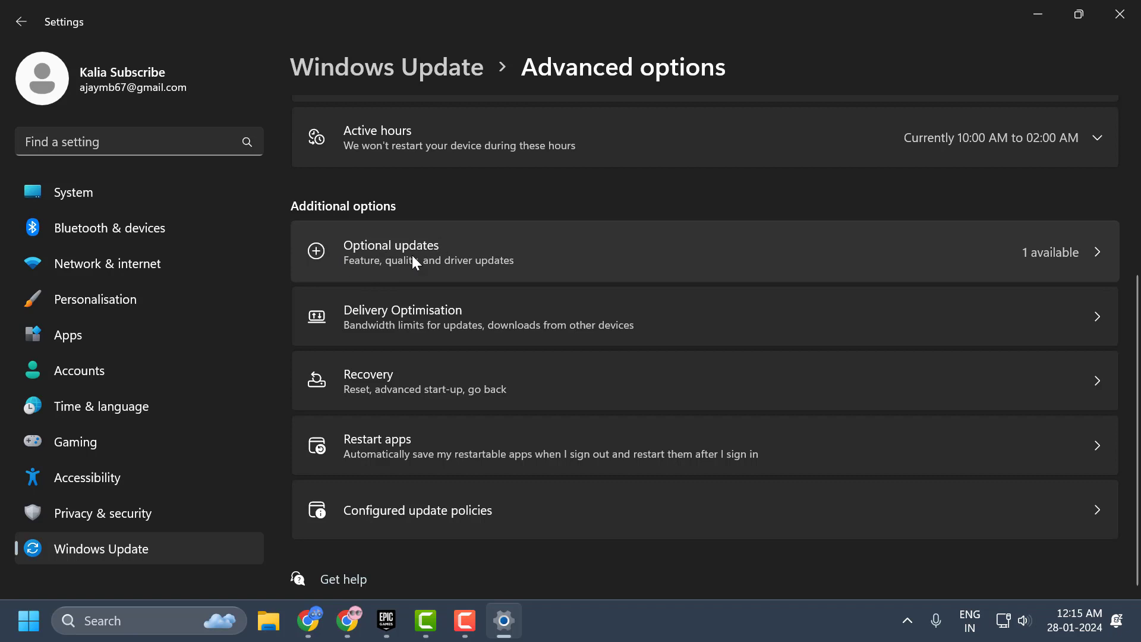
pyautogui.click(478, 262)
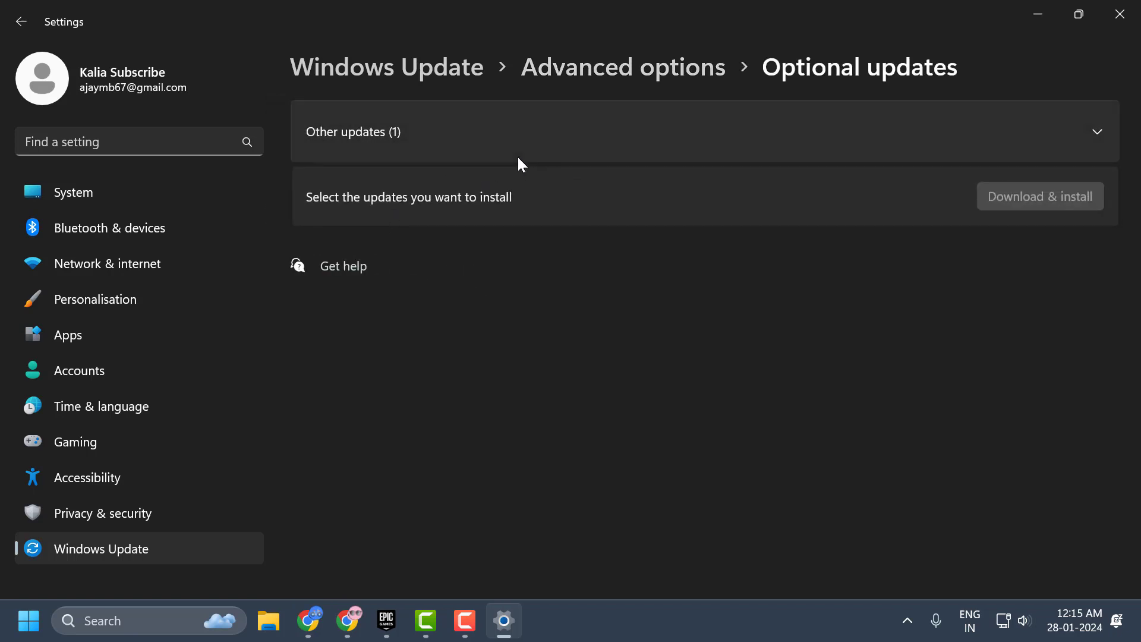
pyautogui.click(921, 136)
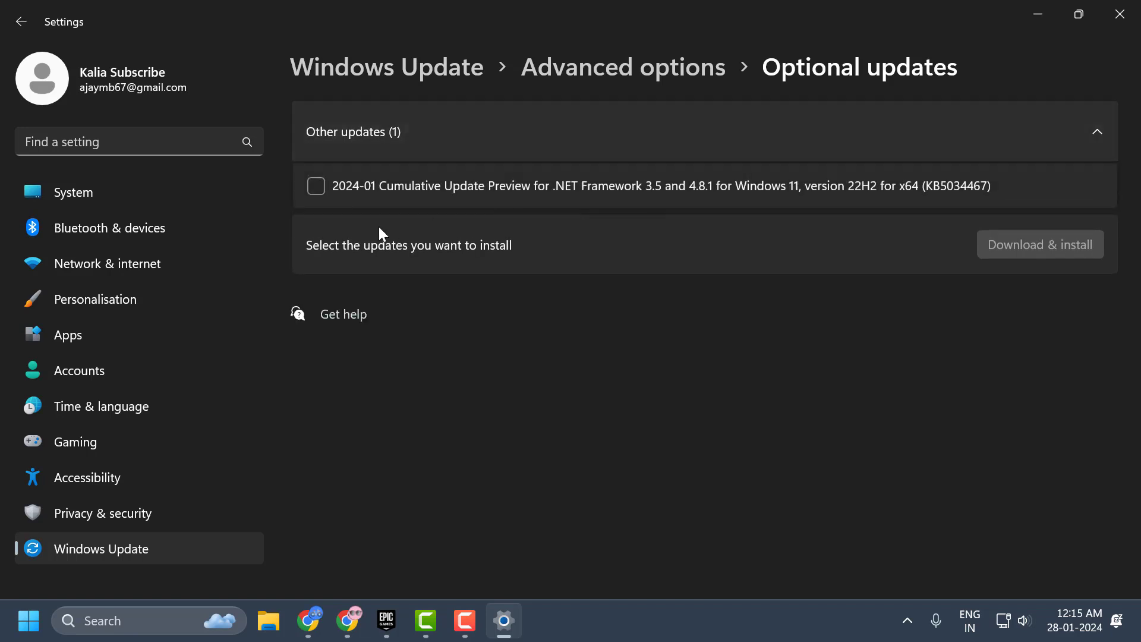
pyautogui.click(317, 189)
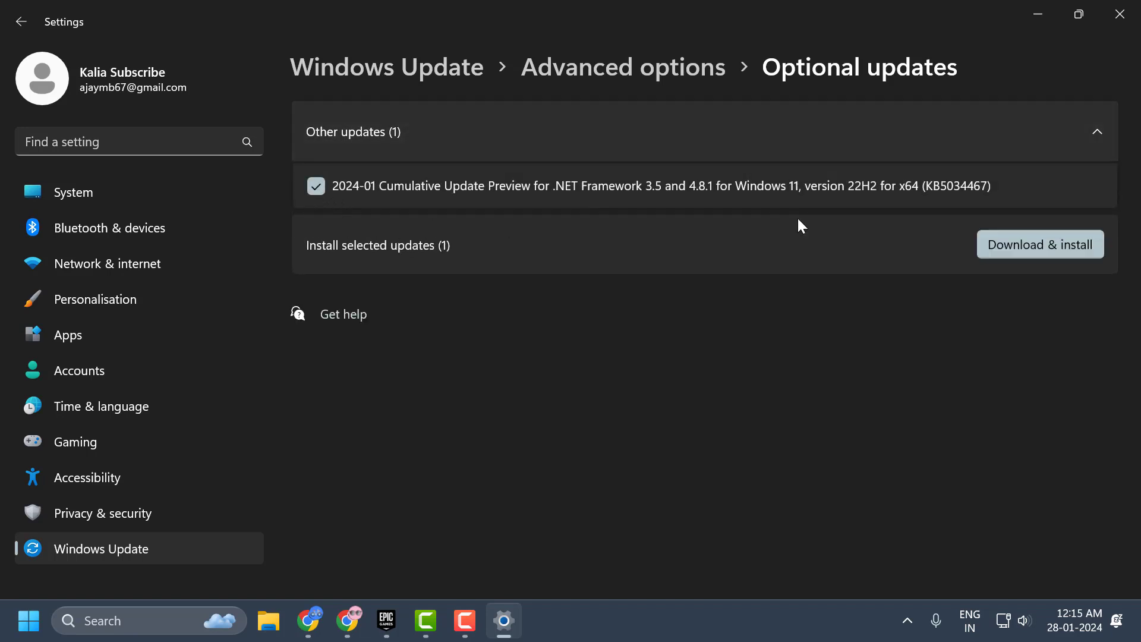
pyautogui.click(1028, 250)
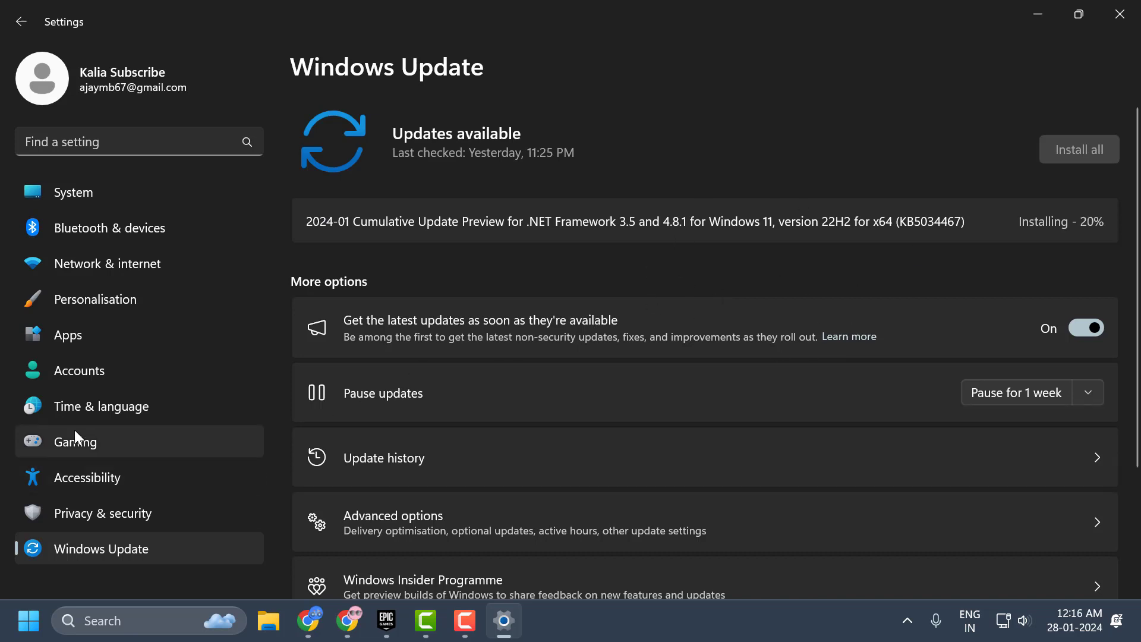
# Step: Turn off Game Bar's controller shortcut and Game Mode under Settings > Gaming
pyautogui.click(81, 446)
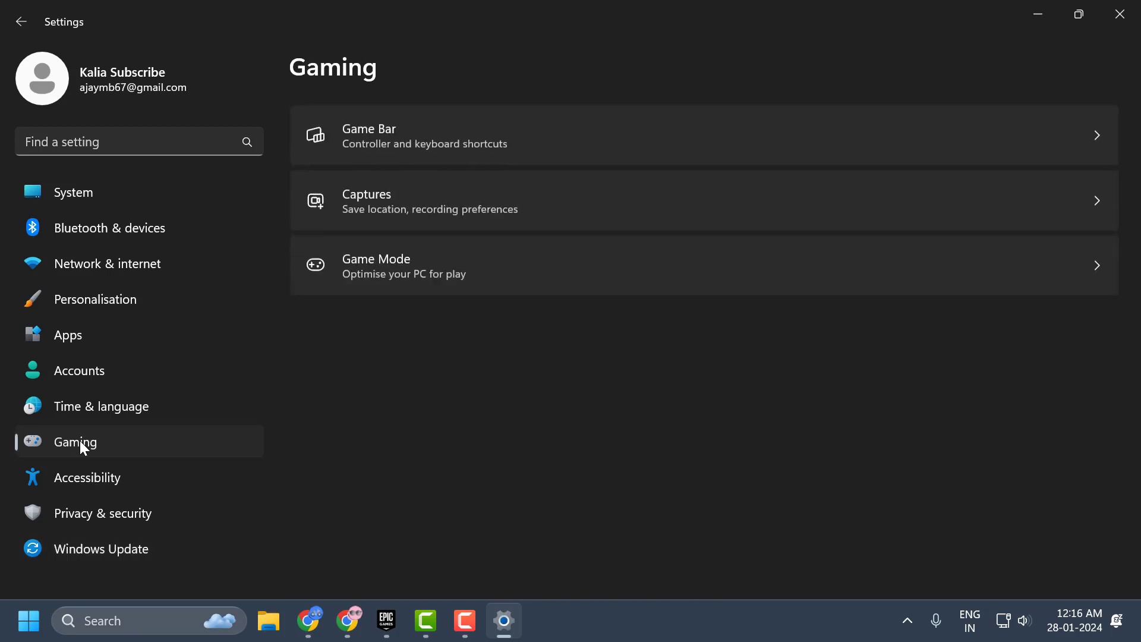
pyautogui.click(447, 144)
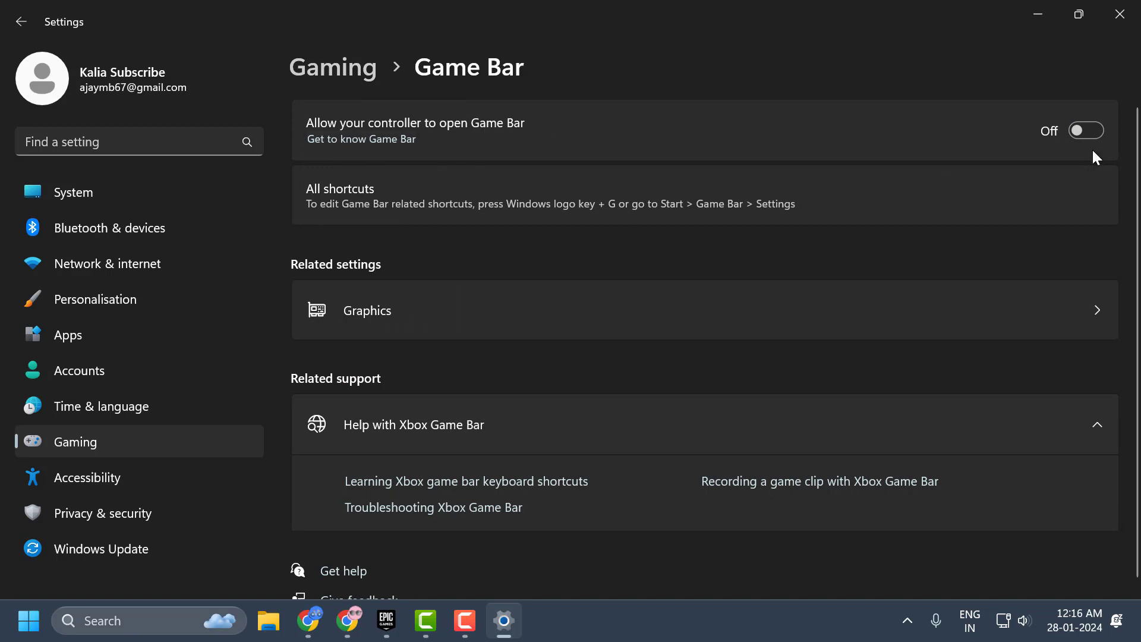
pyautogui.click(349, 78)
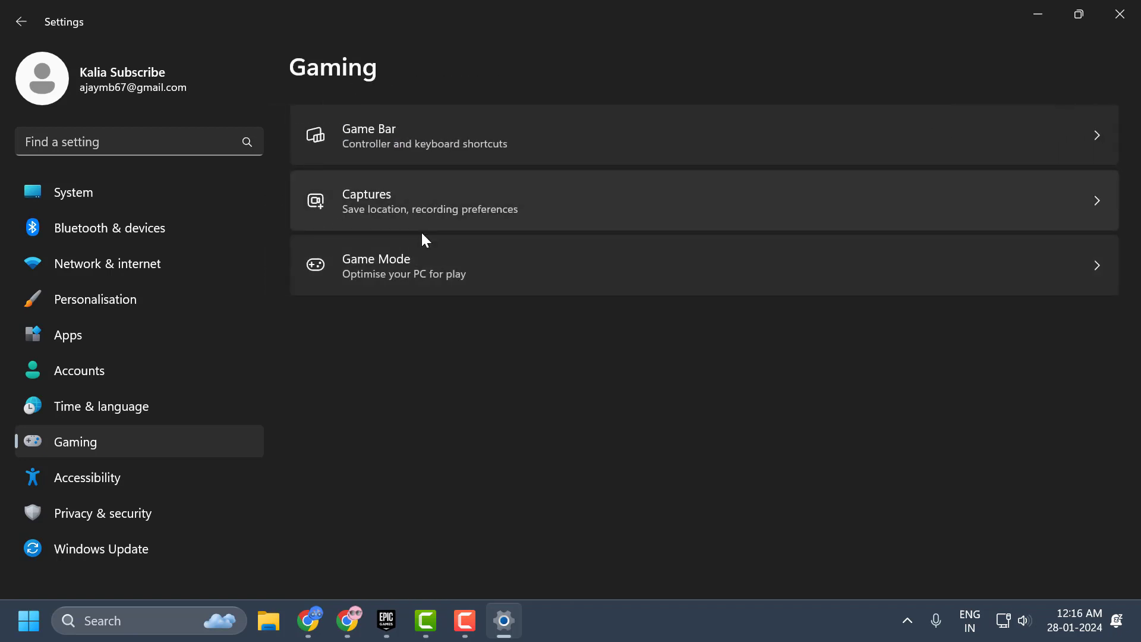
pyautogui.click(436, 267)
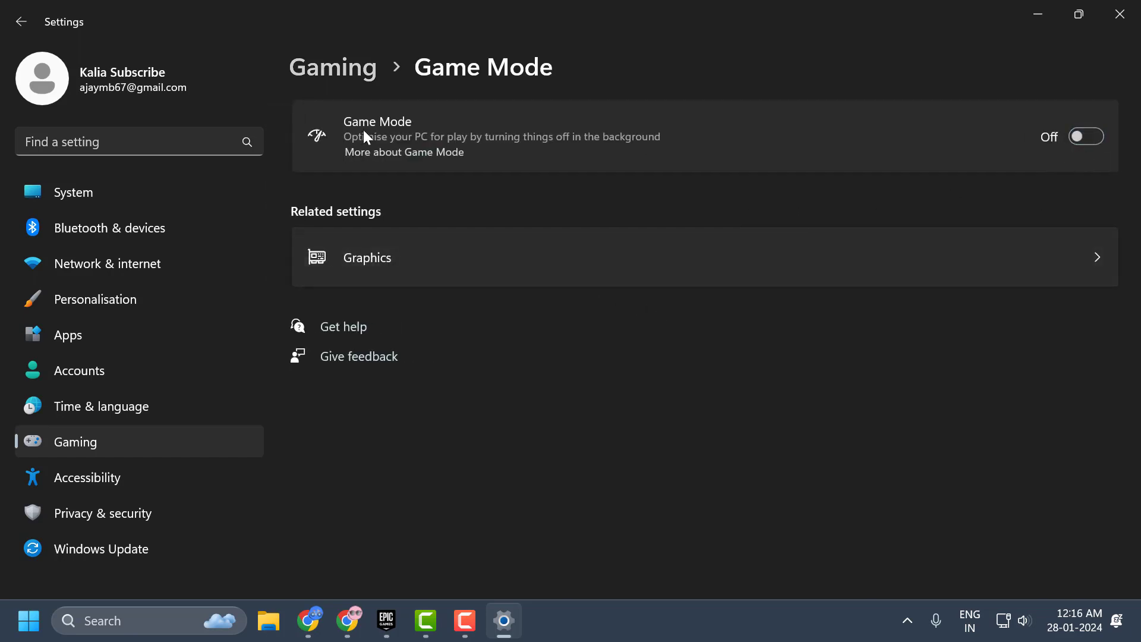
pyautogui.click(331, 76)
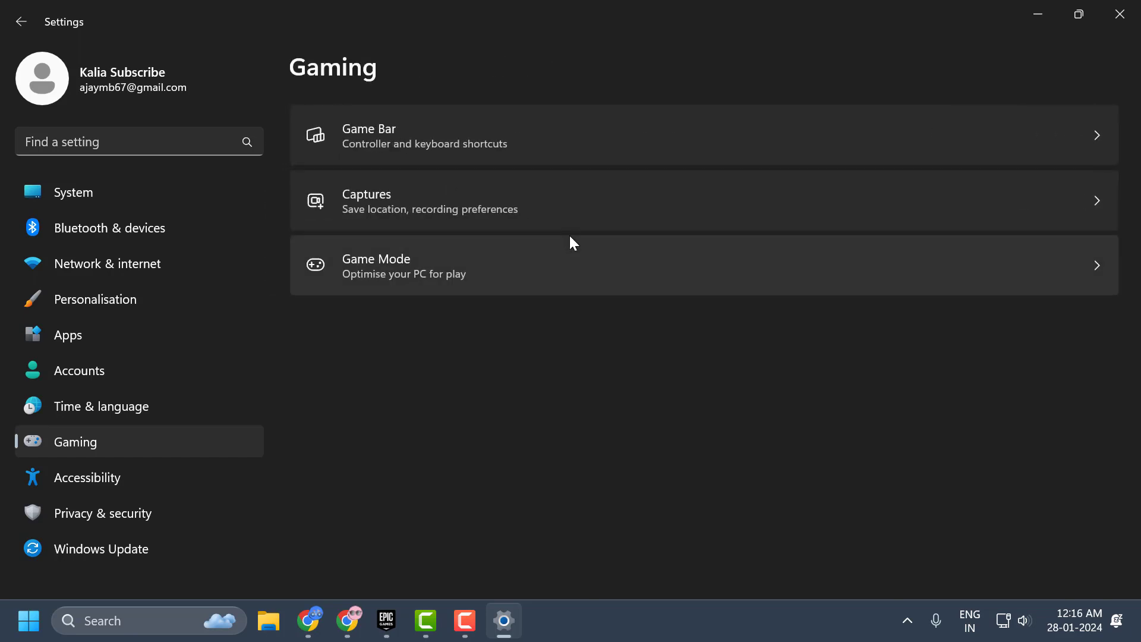
# Step: Close Windows Settings and bring the Epic Games Launcher back up
pyautogui.click(1131, 7)
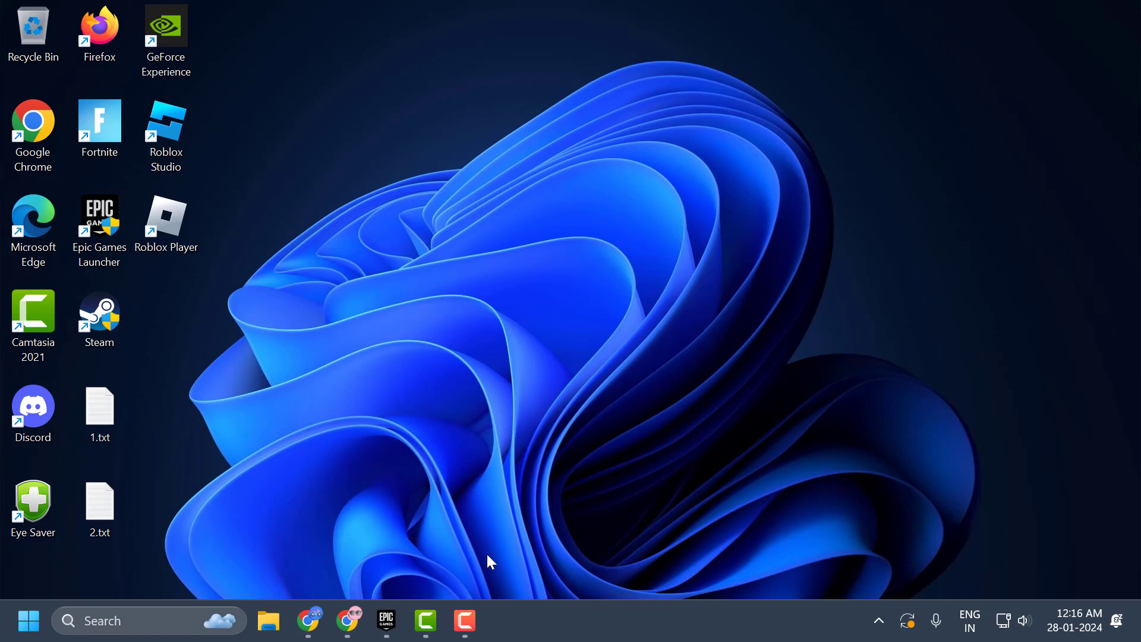
pyautogui.click(387, 621)
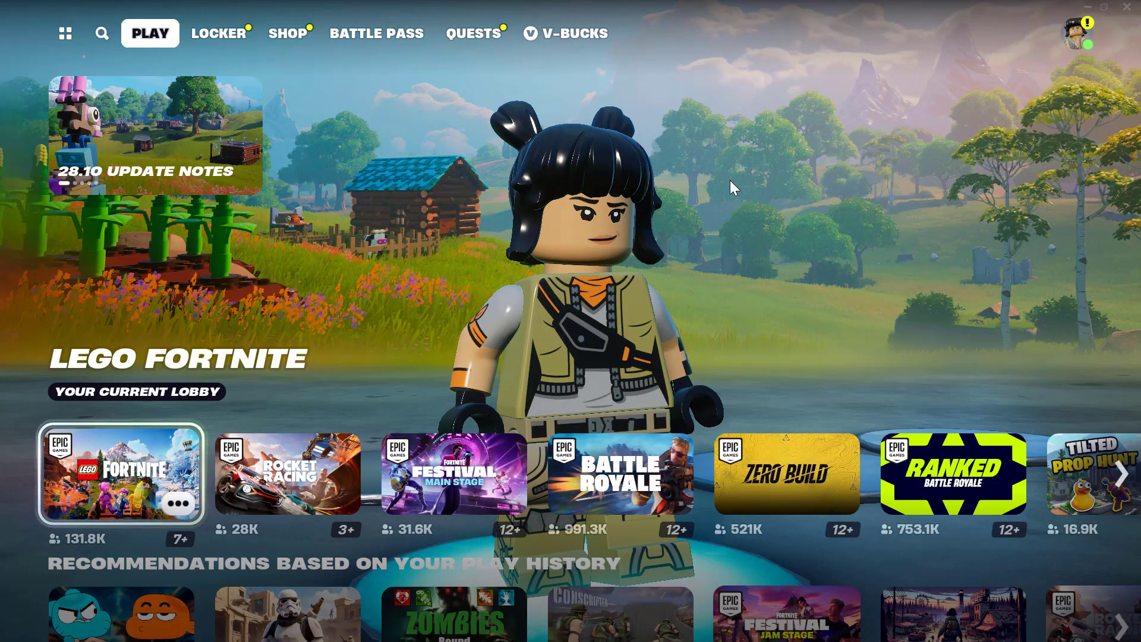
# Step: Open Fortnite's Video settings from the lobby side menu
pyautogui.click(1080, 36)
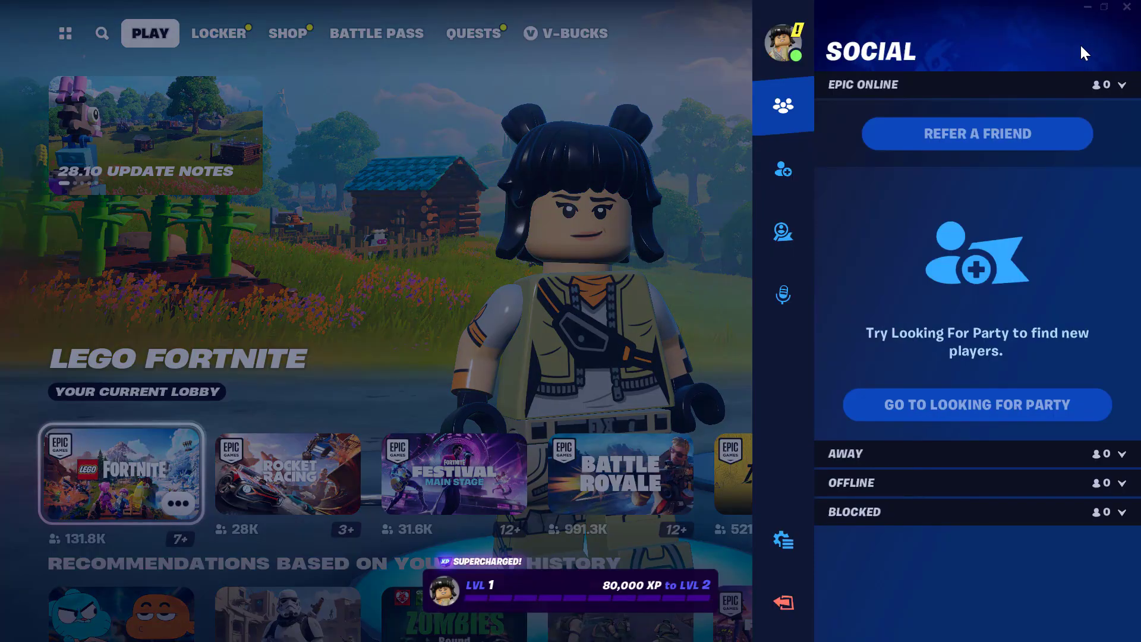
pyautogui.click(782, 547)
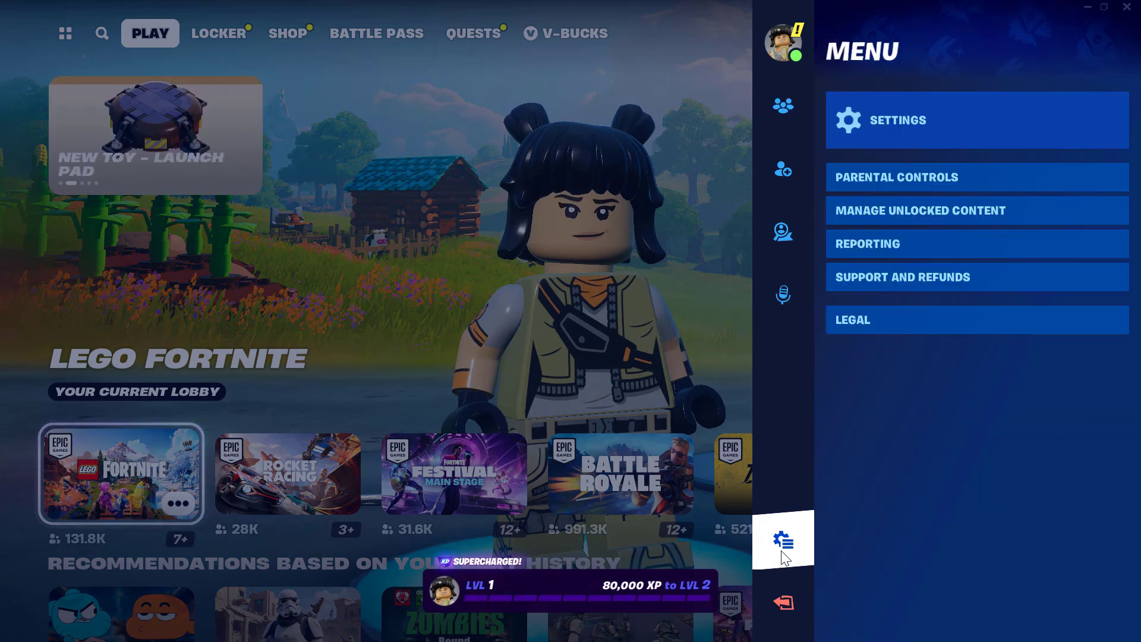
pyautogui.click(888, 126)
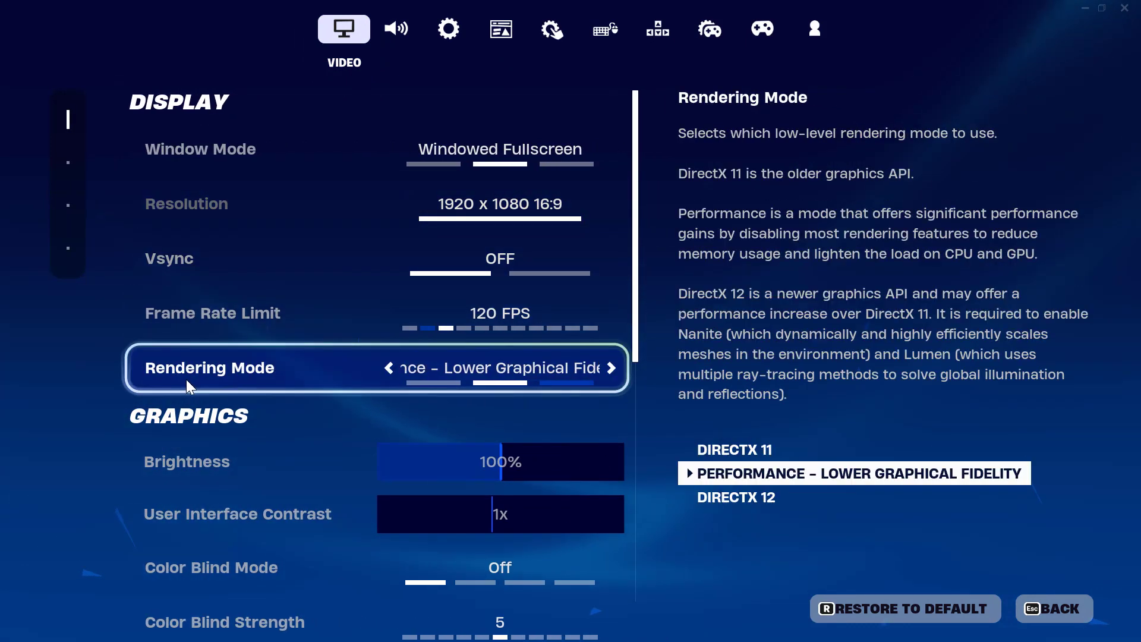
# Step: Set Rendering Mode to DirectX 11 and leave Textures on High after trying Medium and Low
pyautogui.click(390, 368)
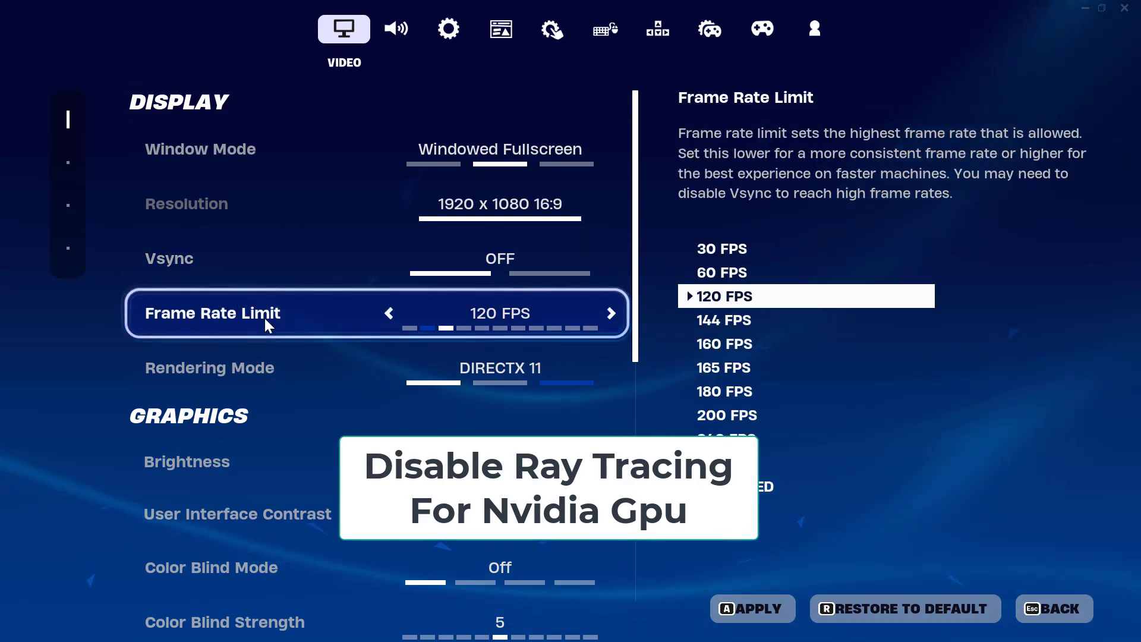
pyautogui.scroll(-3, 278, 416)
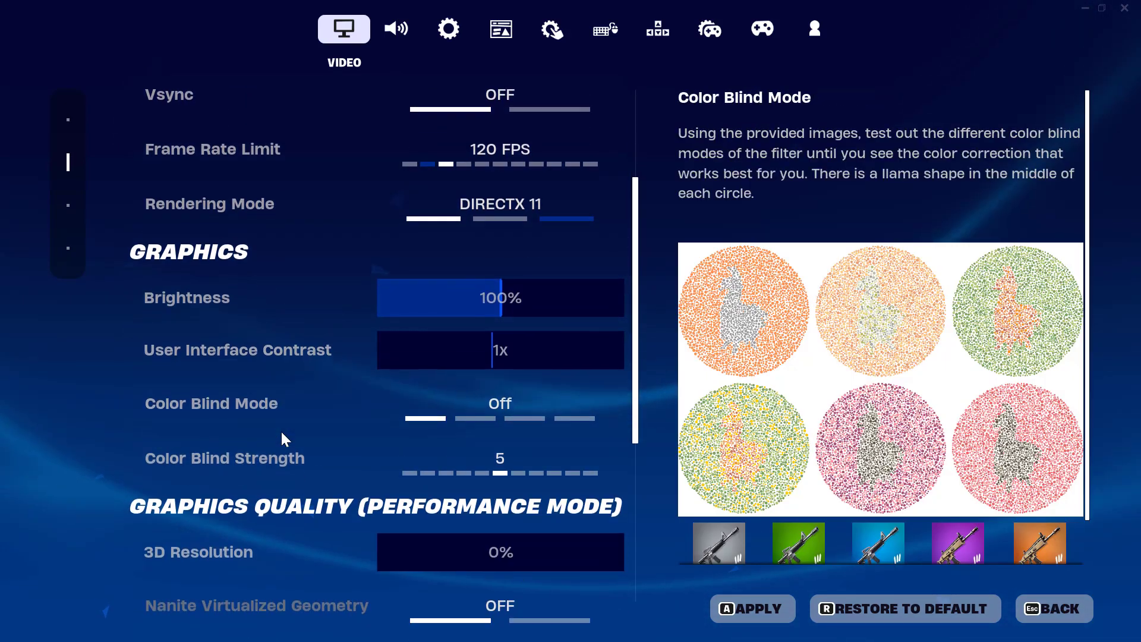
pyautogui.scroll(-4, 281, 429)
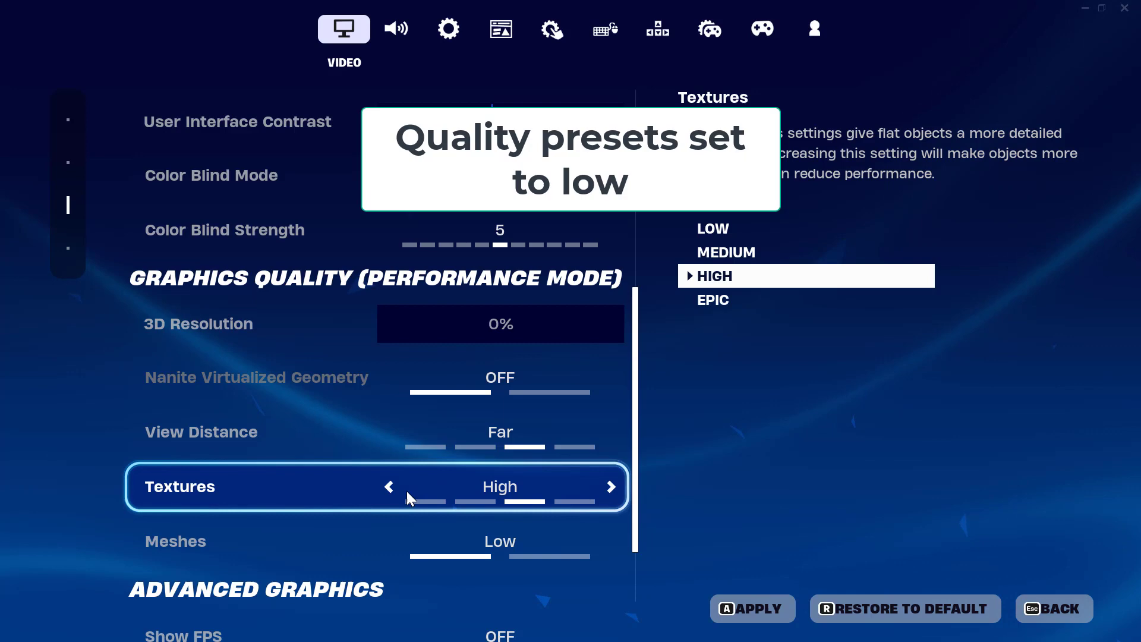
pyautogui.click(390, 486)
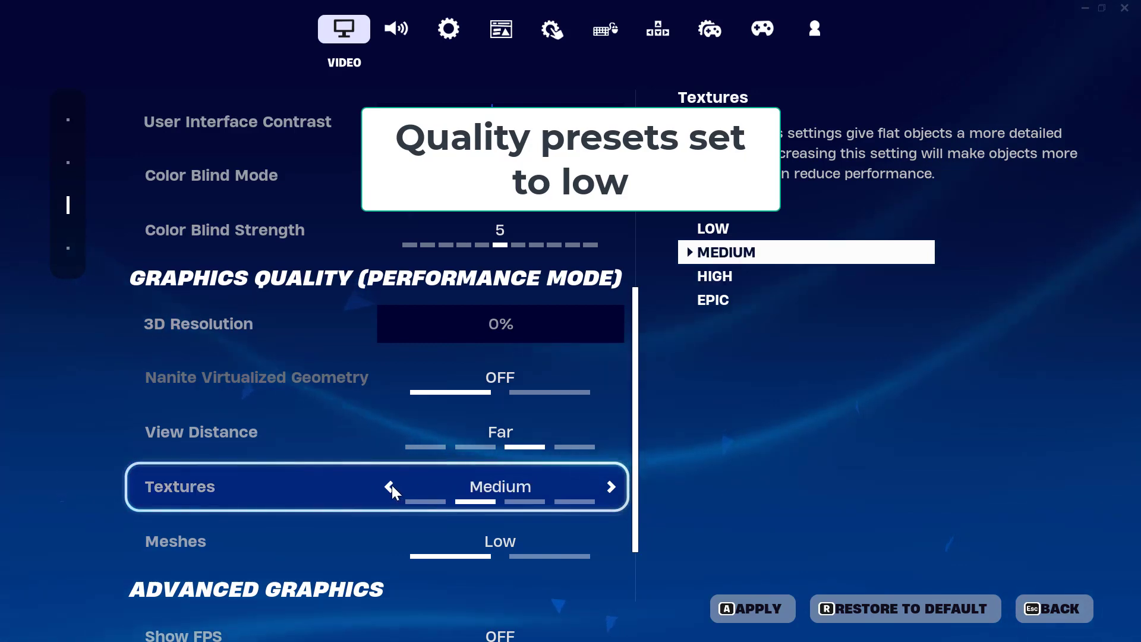
pyautogui.click(390, 486)
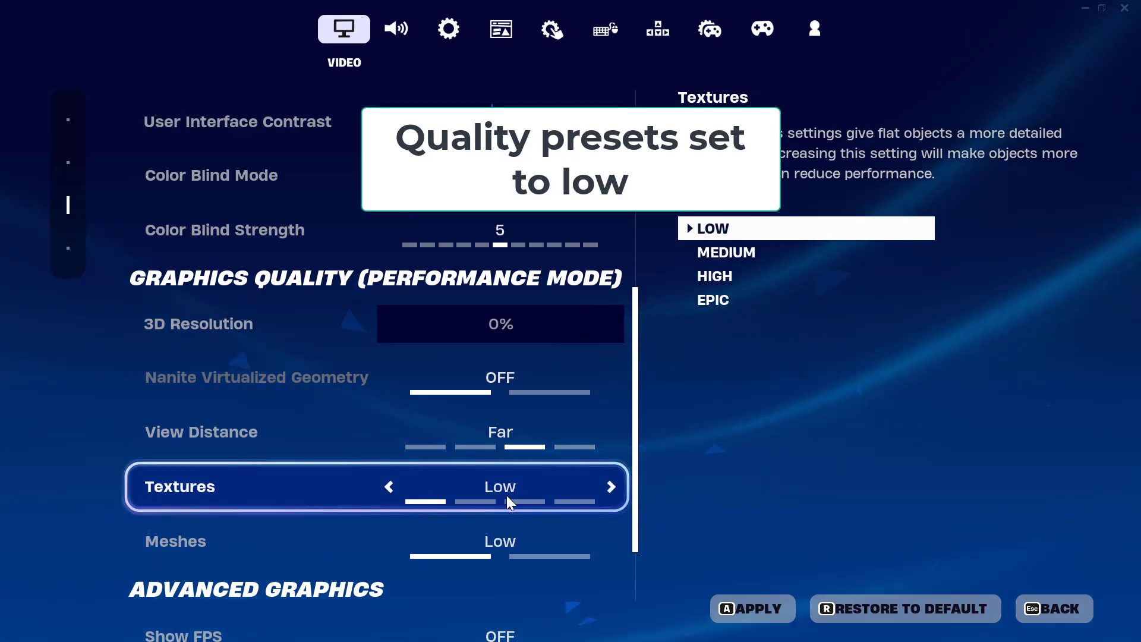
pyautogui.click(611, 487)
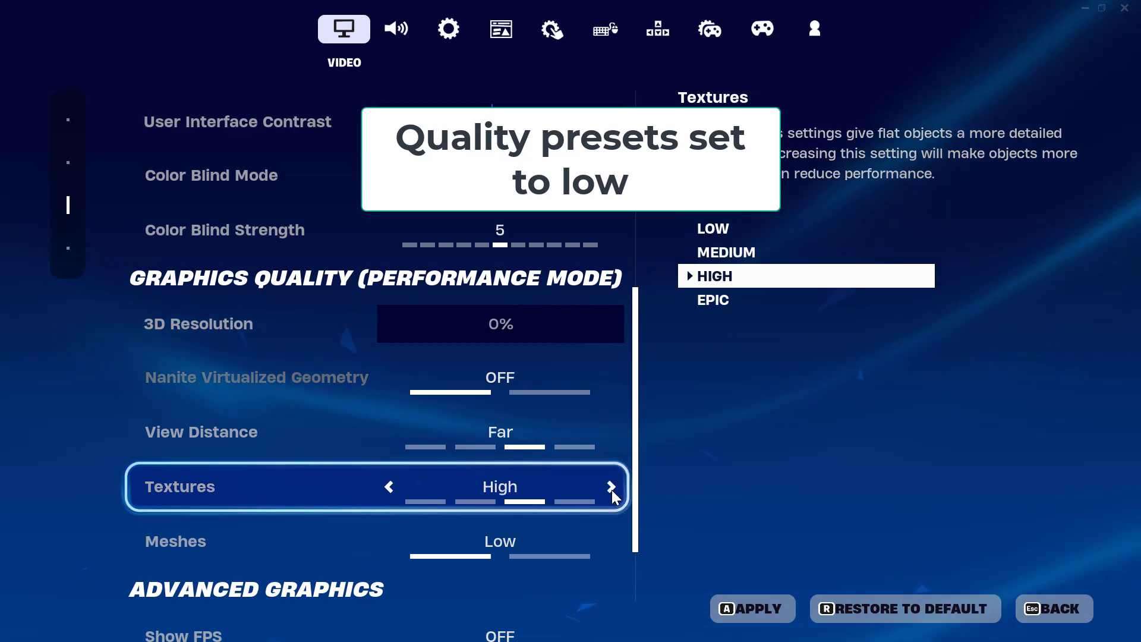
# Step: Apply the video settings and restart Fortnite for them to take effect
pyautogui.click(754, 609)
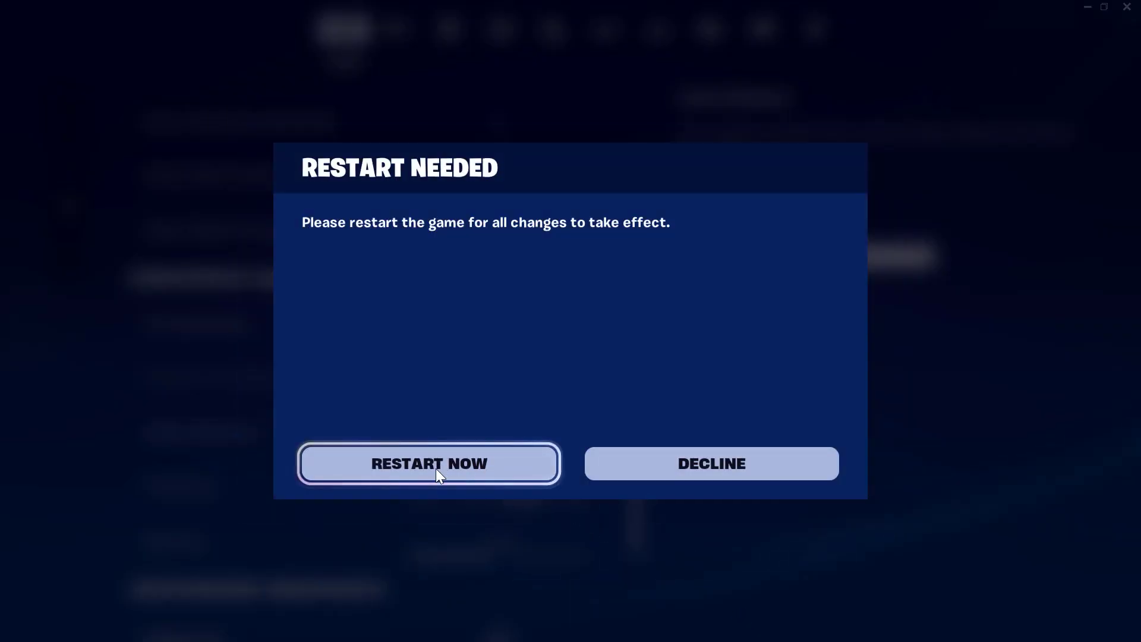
pyautogui.click(456, 473)
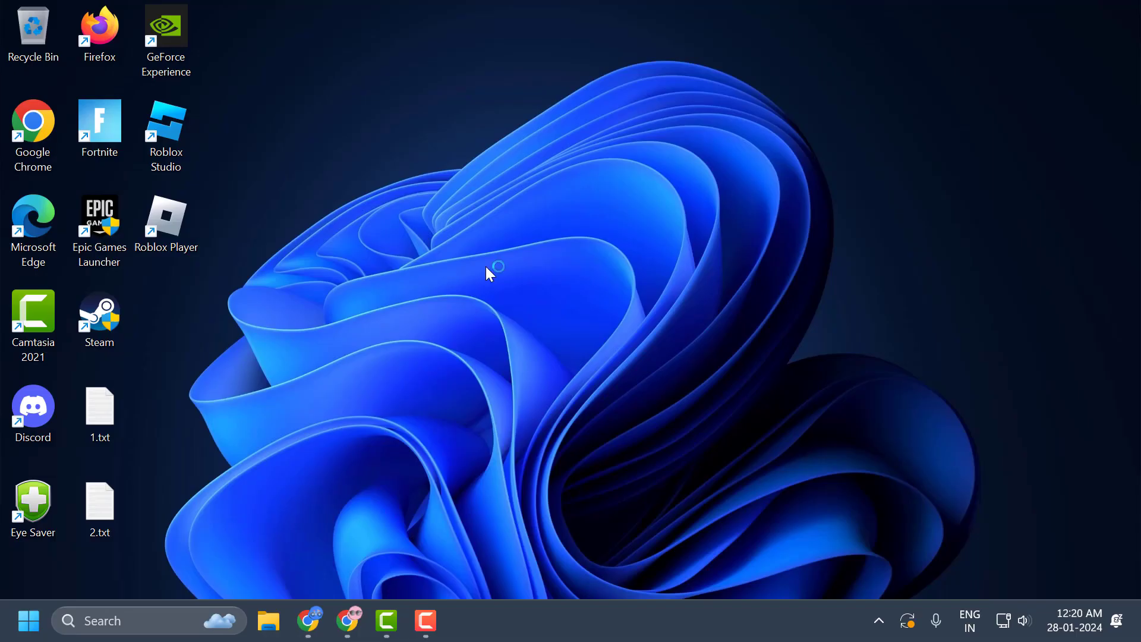